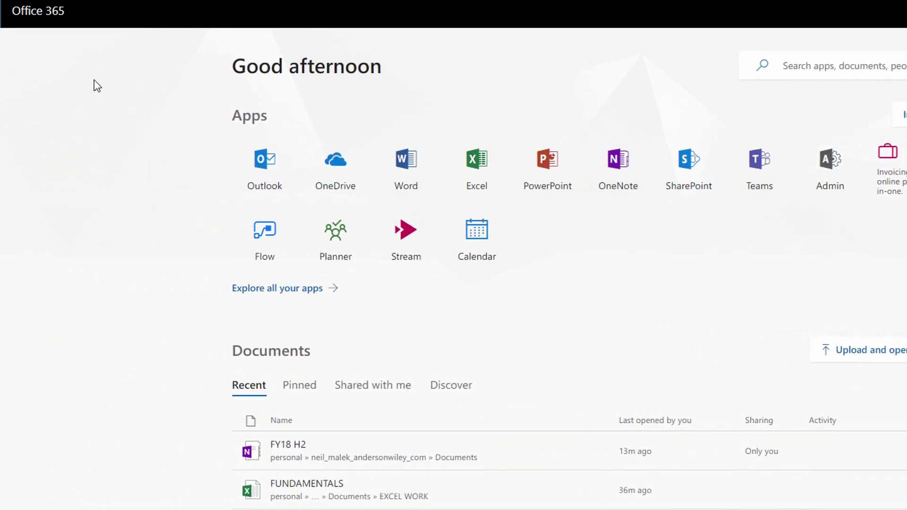
Go from the Office 365 app launcher to the Microsoft 365 admin center and expand Settings.
click(17, 15)
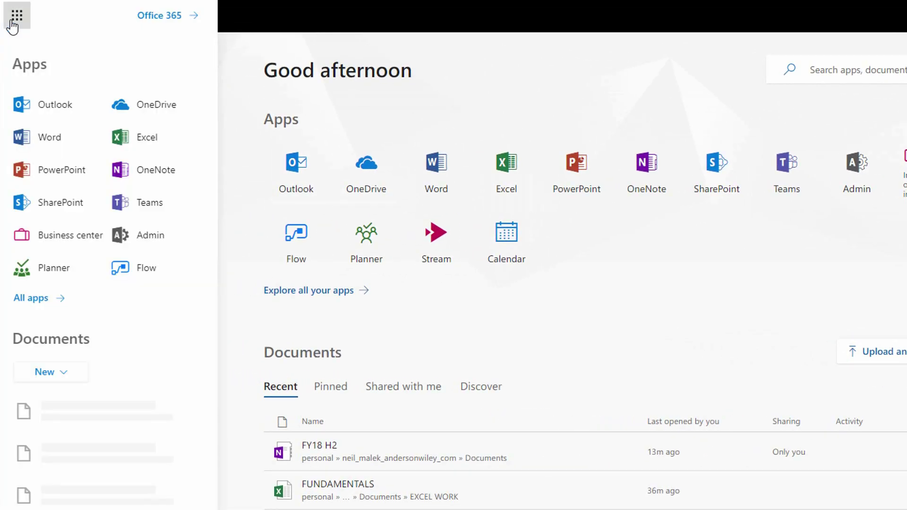
click(163, 243)
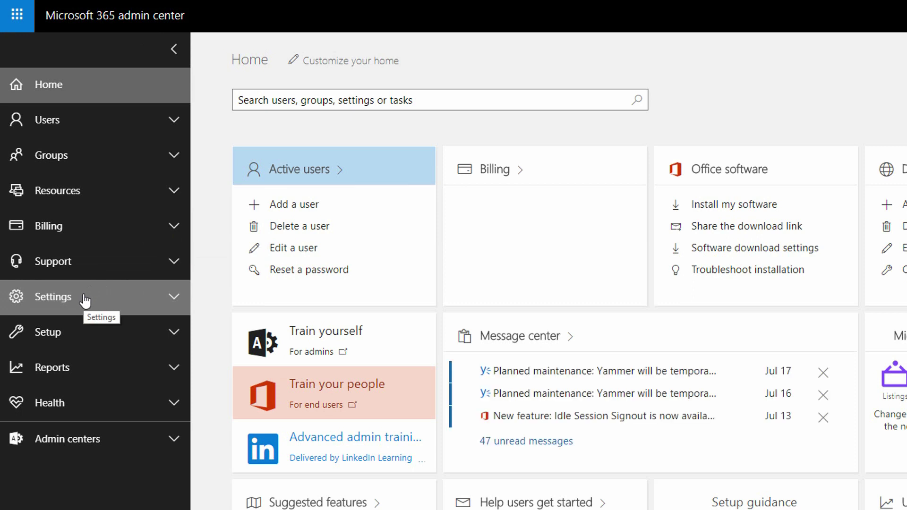
click(85, 299)
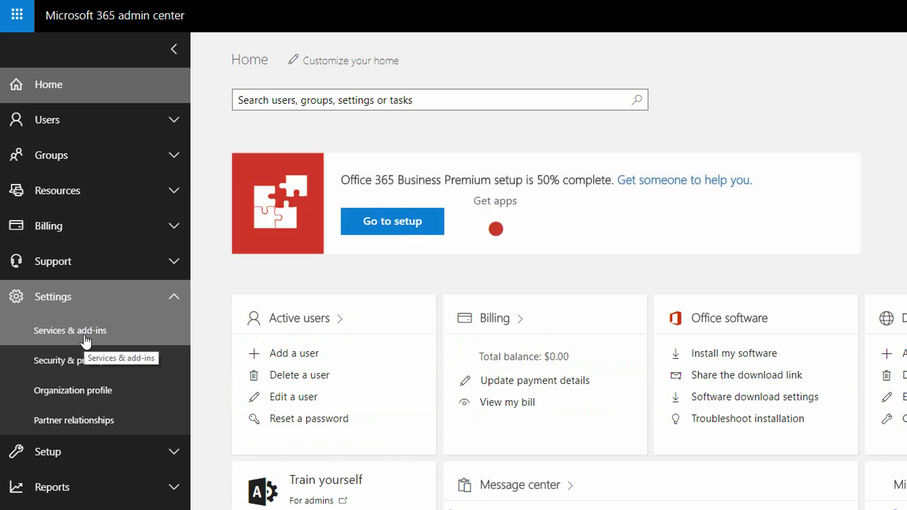
Under Services & add-ins, switch Microsoft Teams On for the Guest license type and save.
click(85, 341)
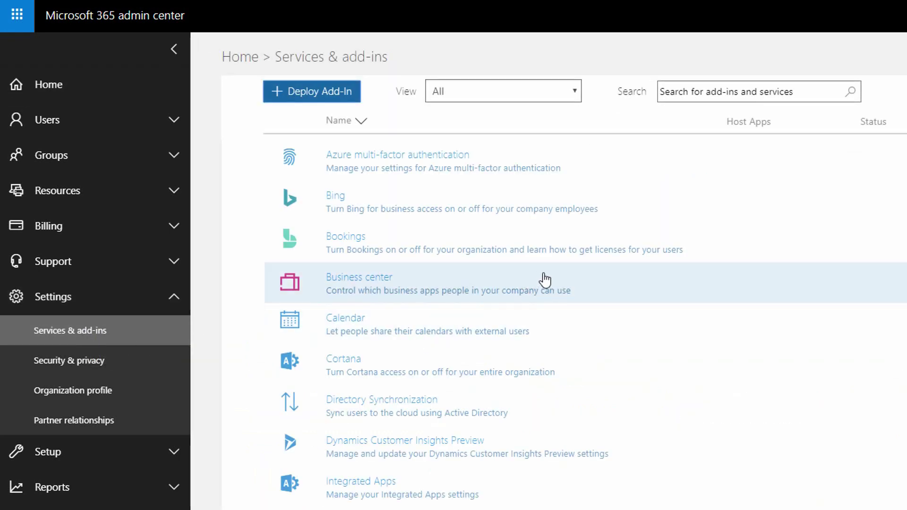
scroll(520, 307, down, 4)
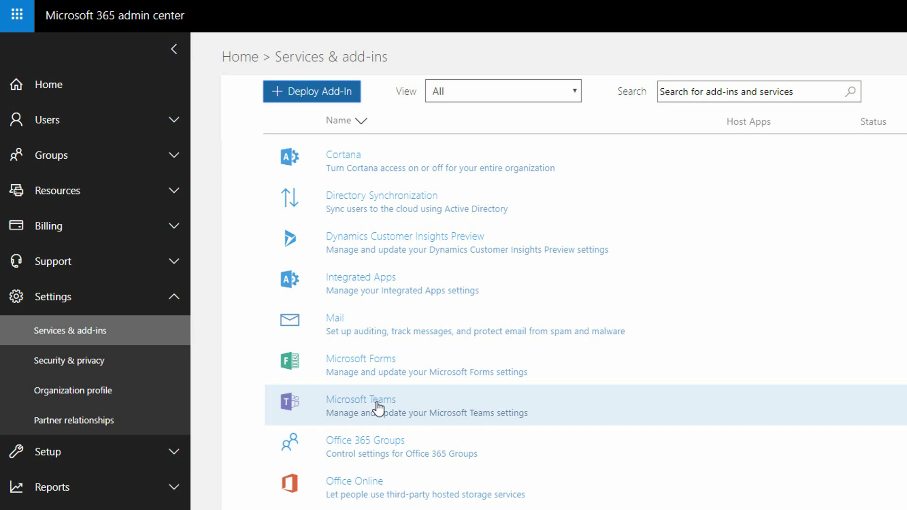
click(378, 407)
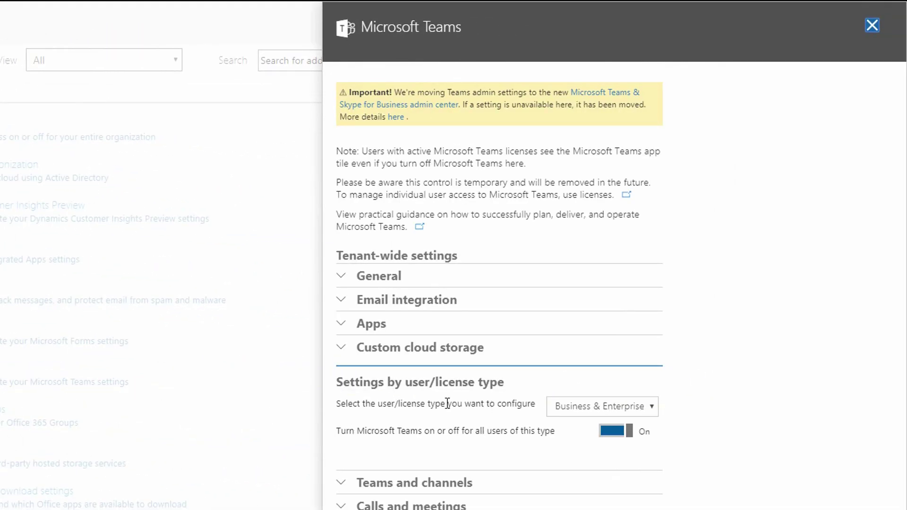
click(643, 410)
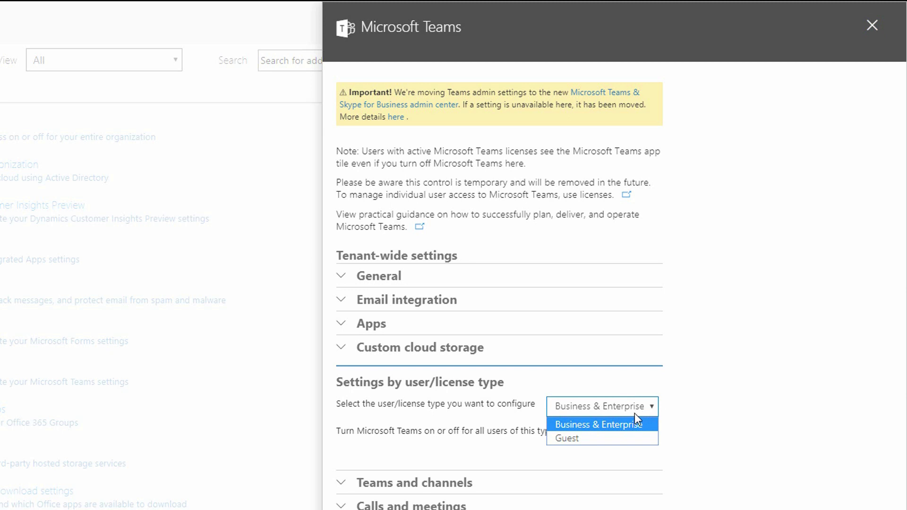
click(584, 436)
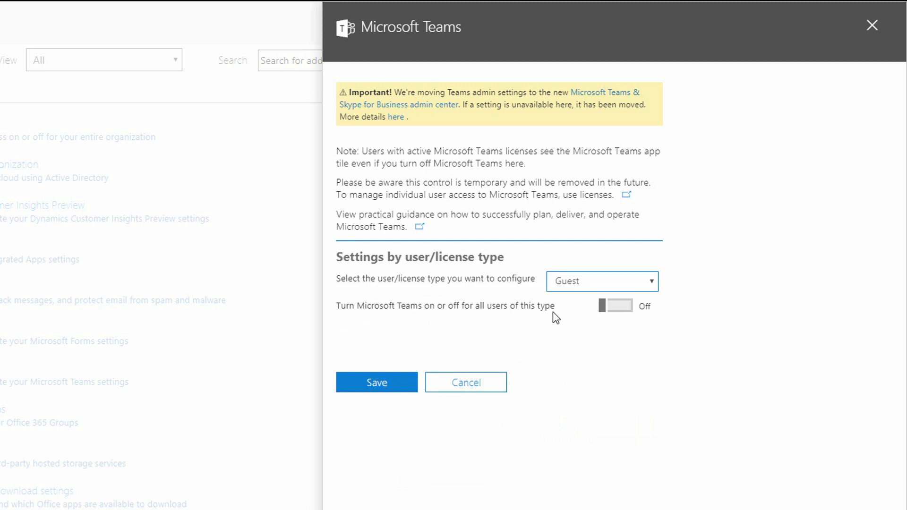
click(609, 307)
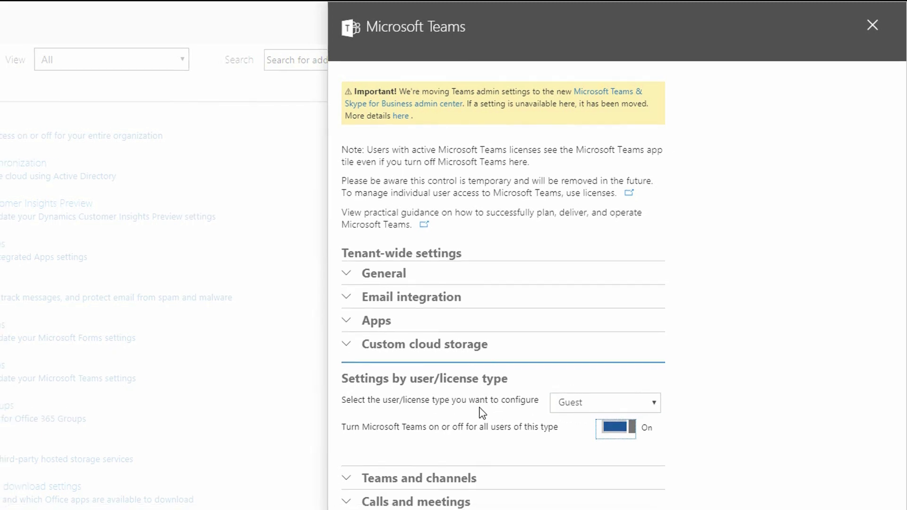
click(466, 495)
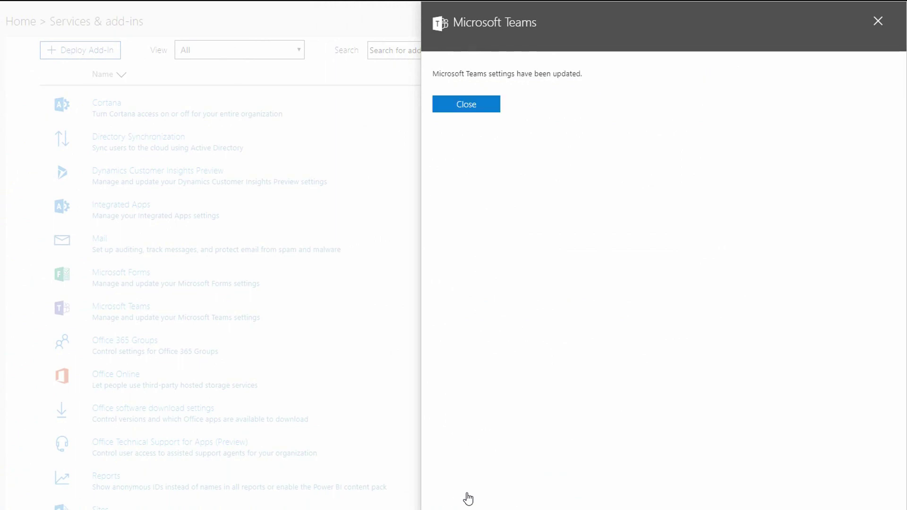
click(516, 112)
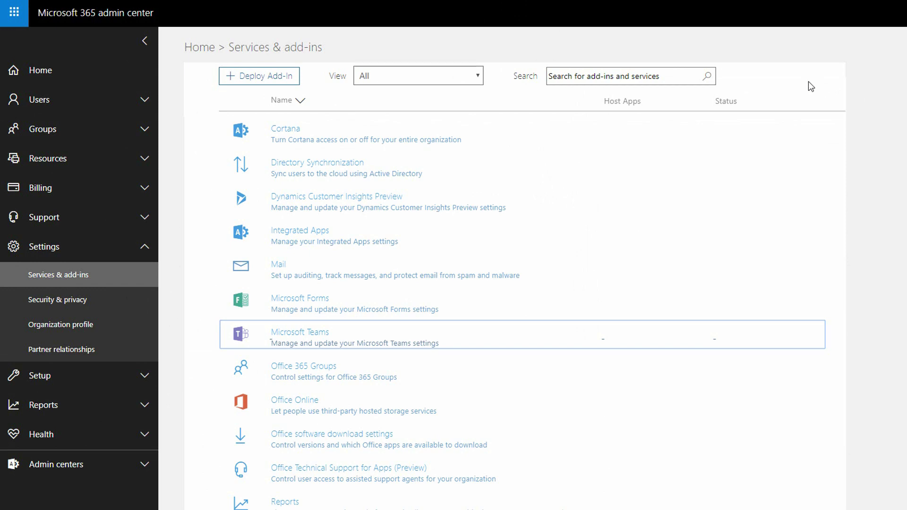
Launch the Microsoft Teams desktop app by searching 'teams' from the Start menu.
key(super)
text(teams)
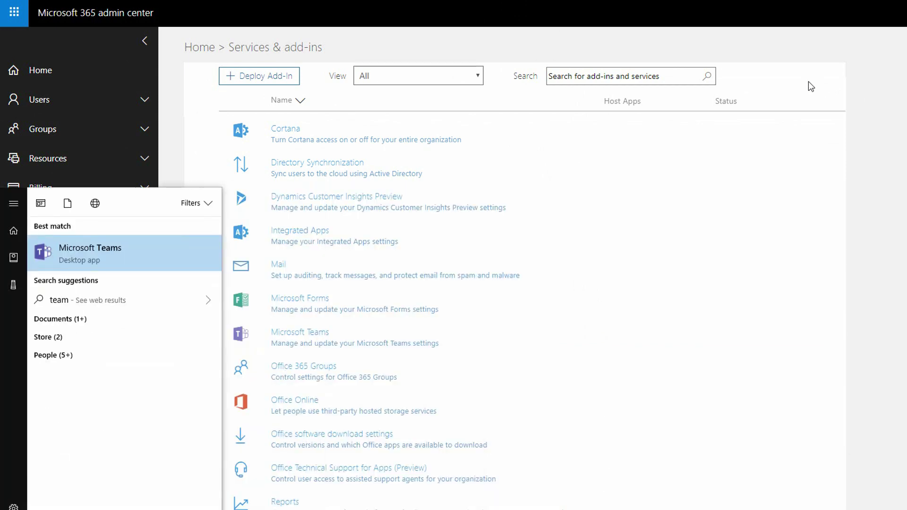
key(Return)
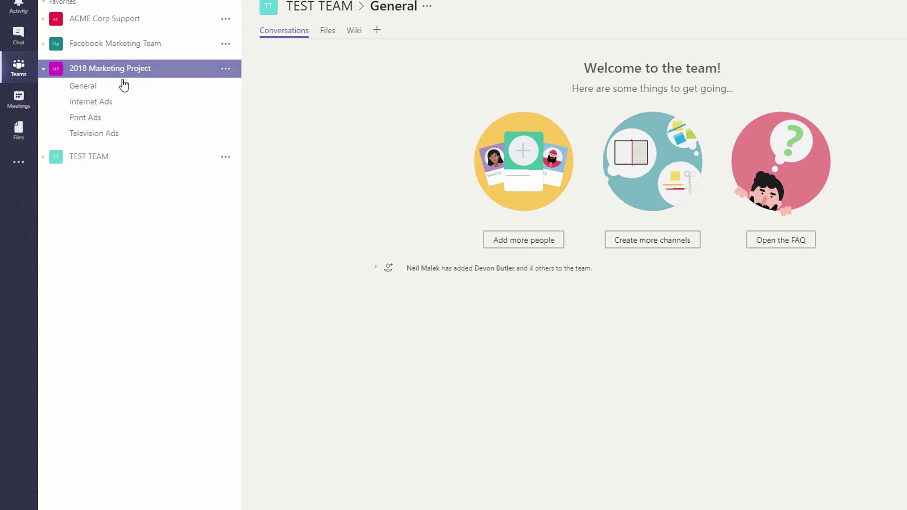
Open Add members from the 2018 Marketing Project team's options in its General channel.
click(123, 89)
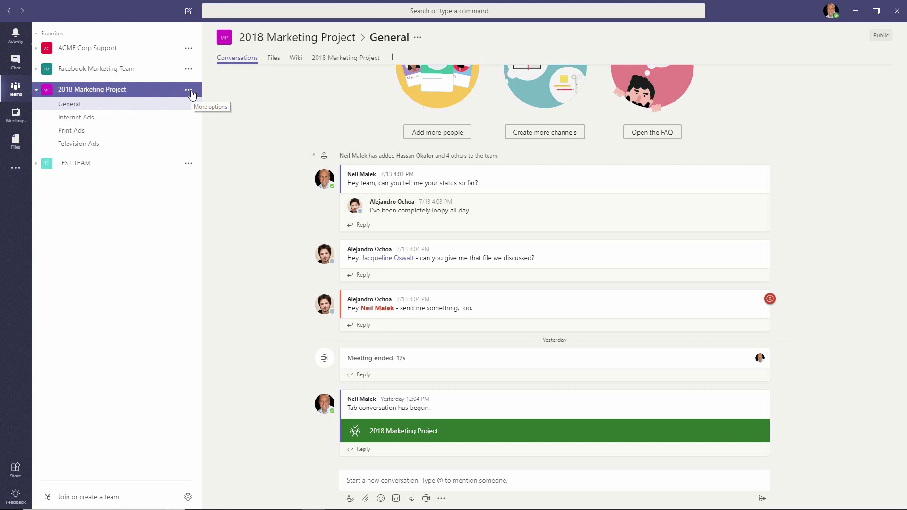
click(226, 69)
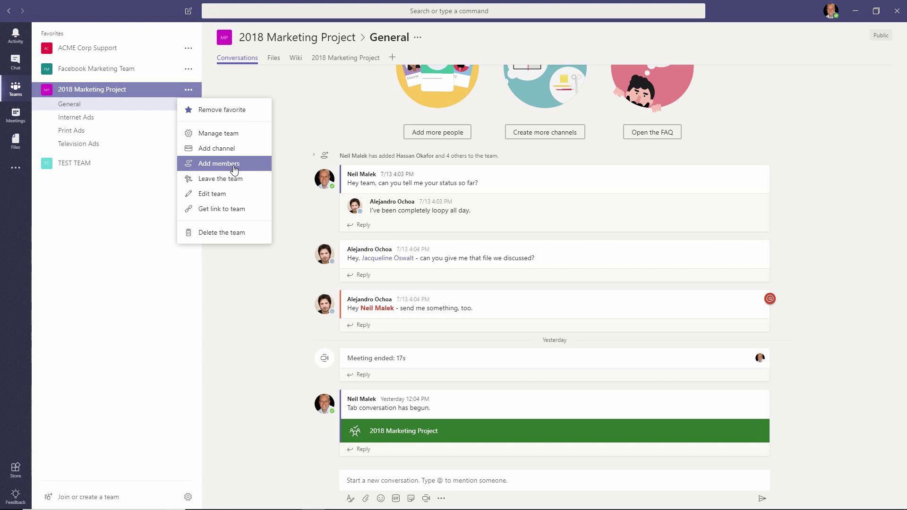
click(218, 163)
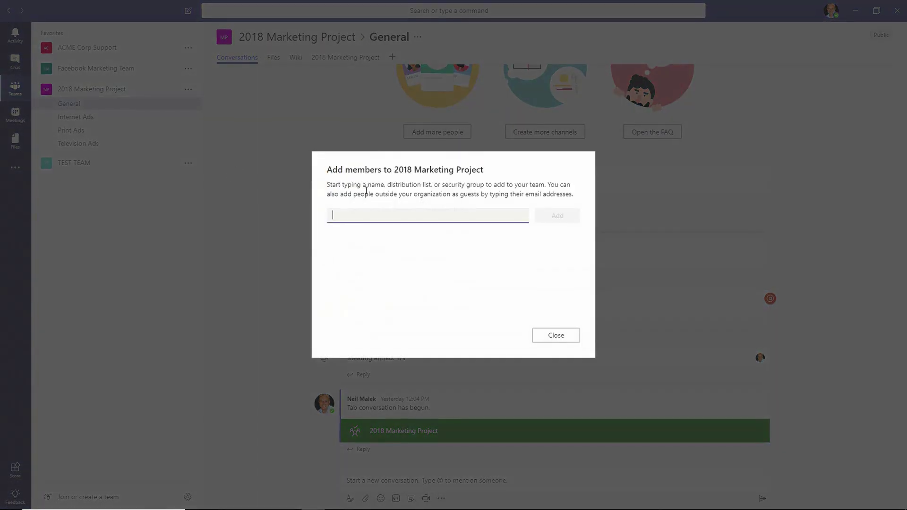
Highlight the dialog's notes on adding names, groups and e-mail guests, then focus the name field.
drag(327, 185, 359, 186)
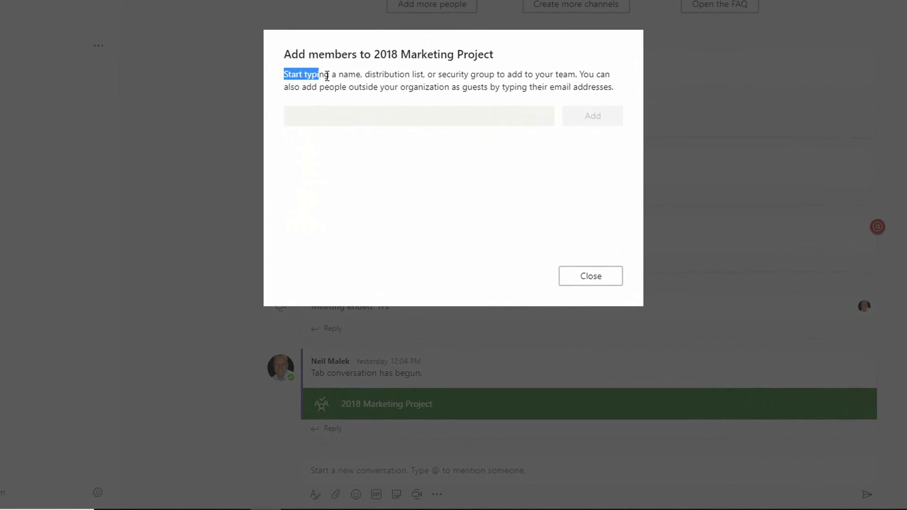
drag(327, 75, 496, 76)
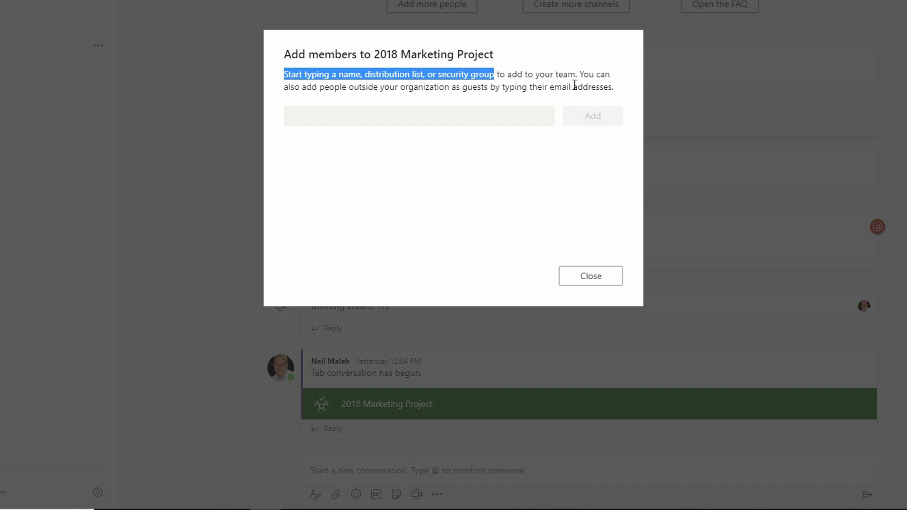
drag(580, 74, 615, 87)
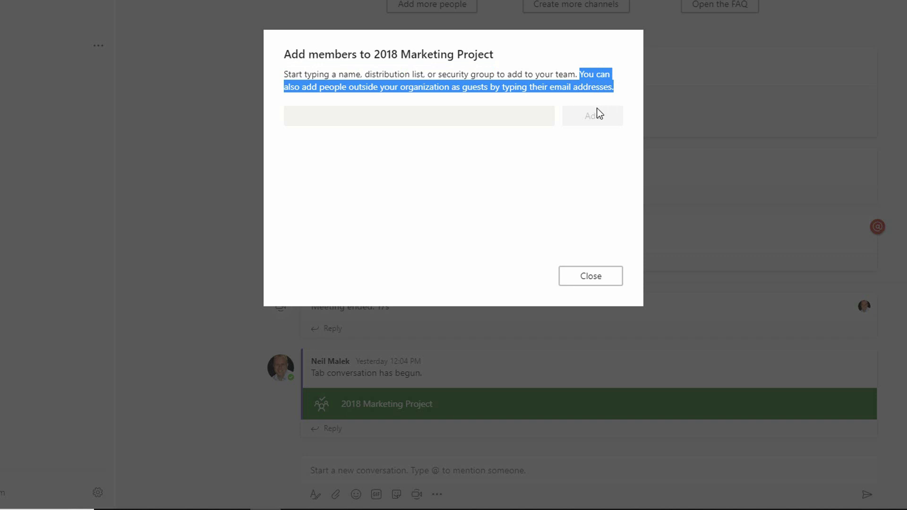
click(512, 118)
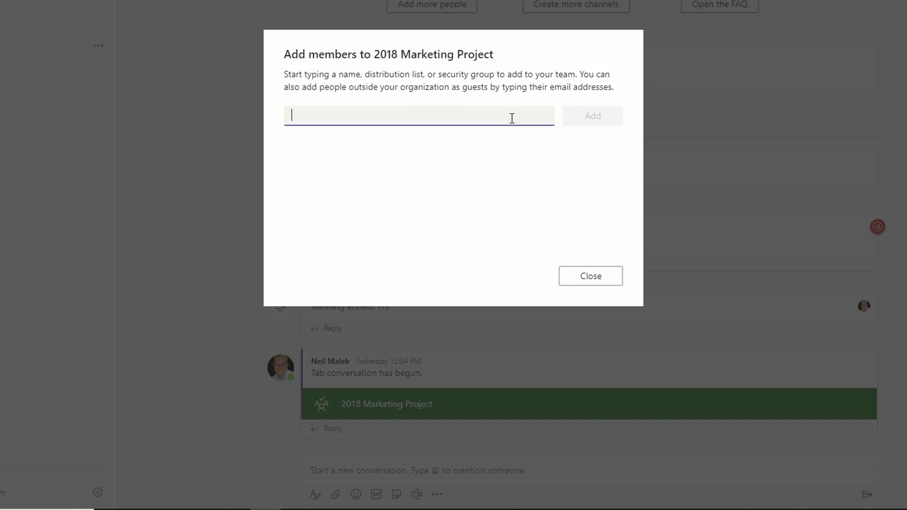
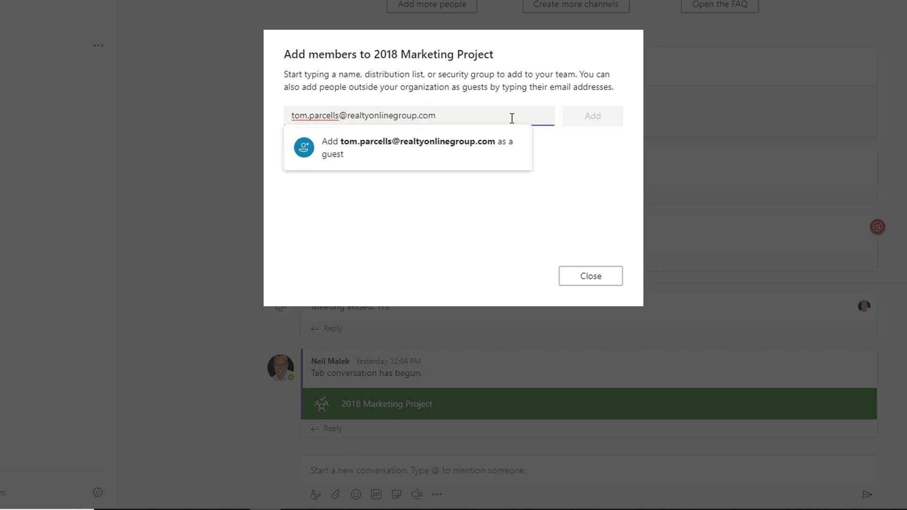
Add the external contact's e-mail address as a guest of 2018 Marketing Project, then close the dialog.
click(471, 148)
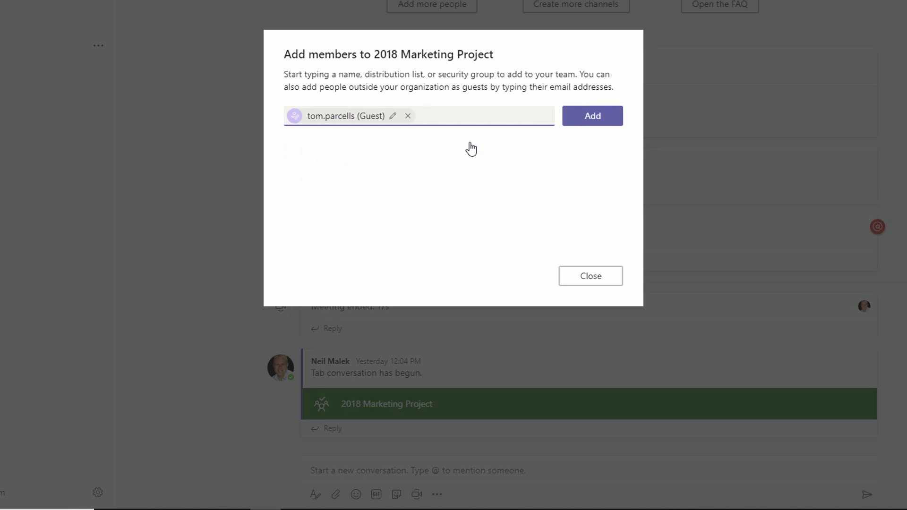
click(593, 121)
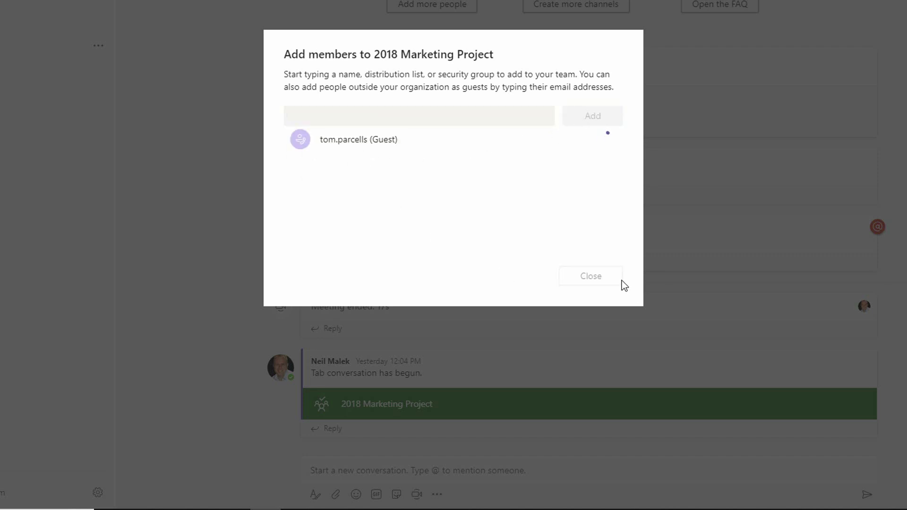
click(596, 277)
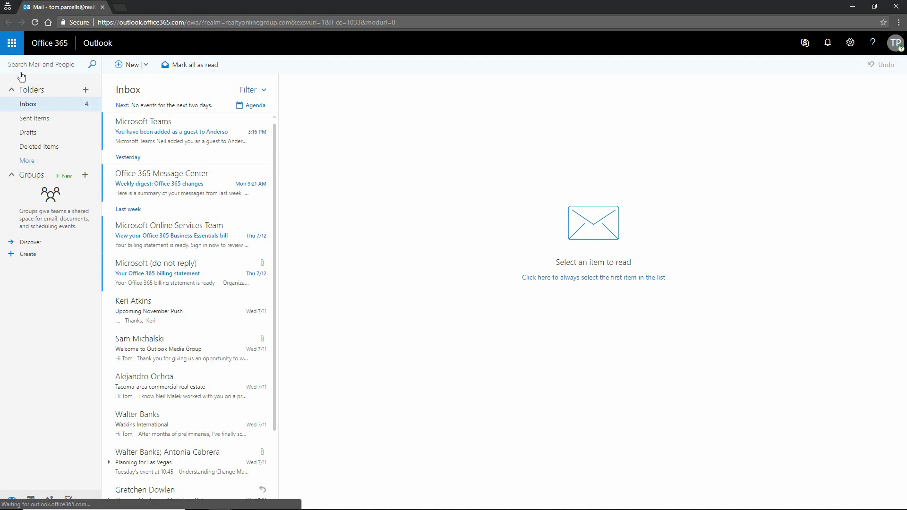
Open the Microsoft Teams guest invitation message in the Outlook inbox.
click(160, 134)
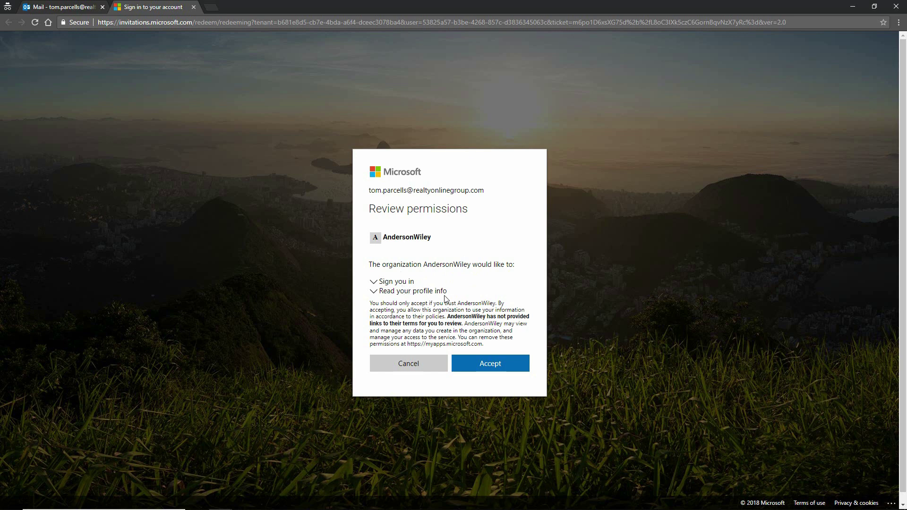
Accept AndersonWiley's requested permissions and decline opening the desktop Teams app.
click(495, 368)
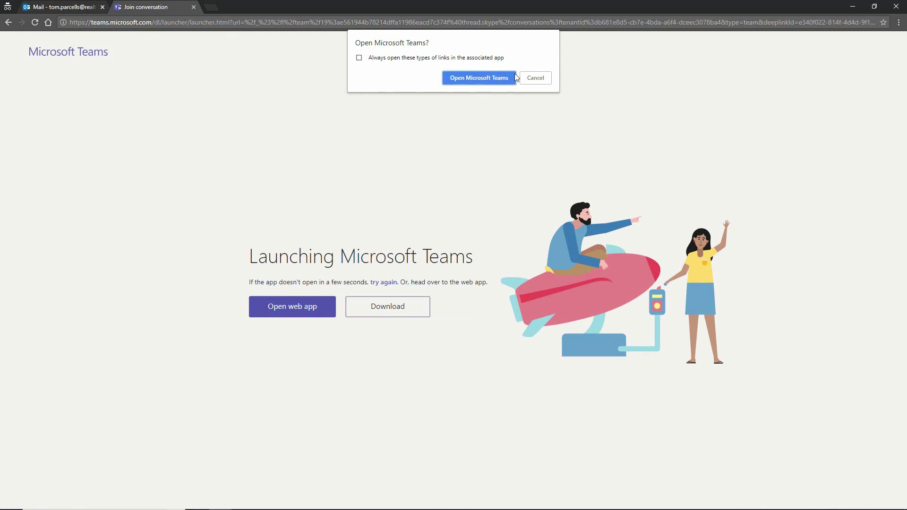
click(531, 78)
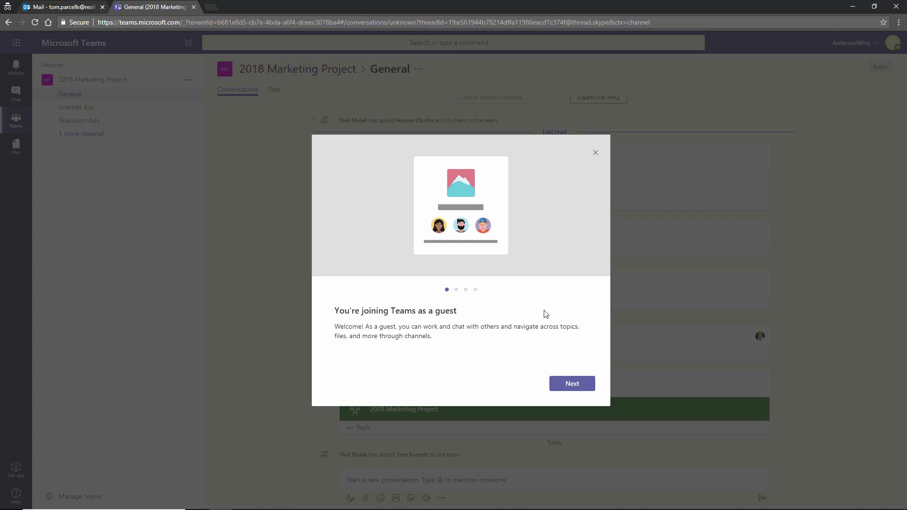
Step through the three guest welcome tour pages and finish with Let's go.
click(573, 386)
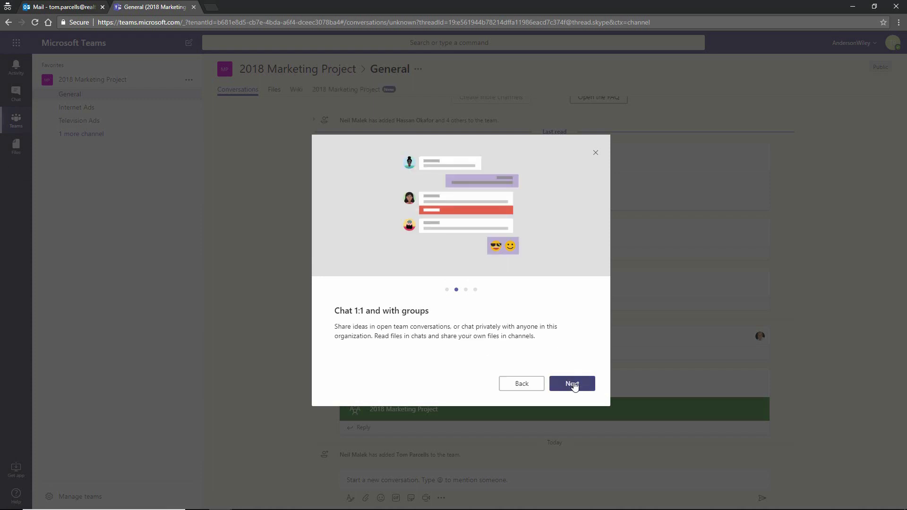
click(573, 386)
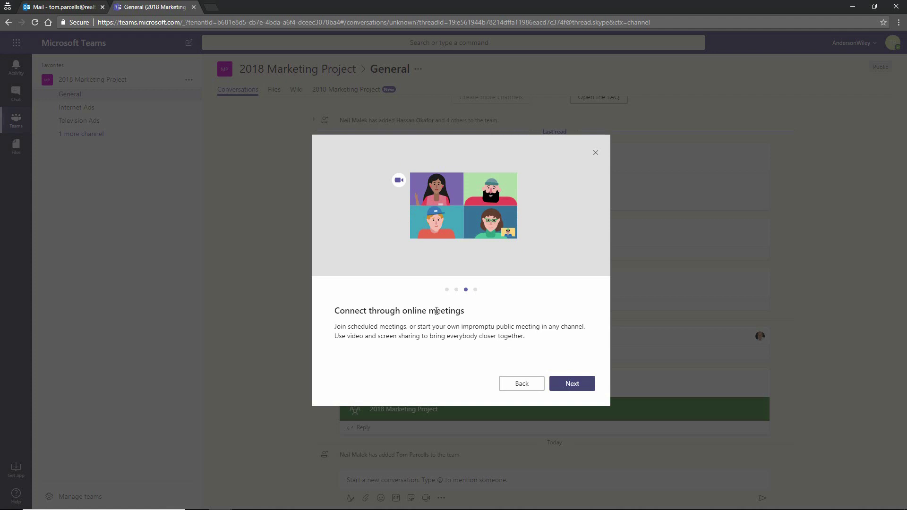
click(572, 385)
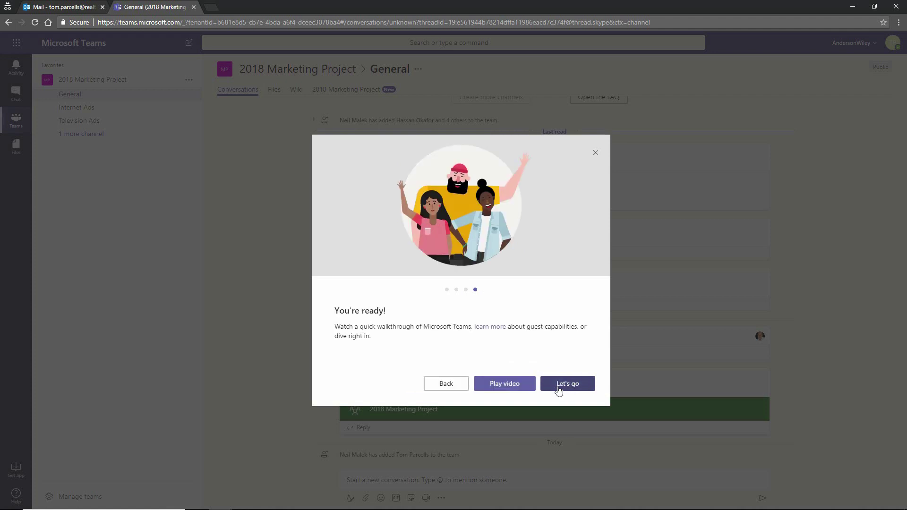
click(558, 390)
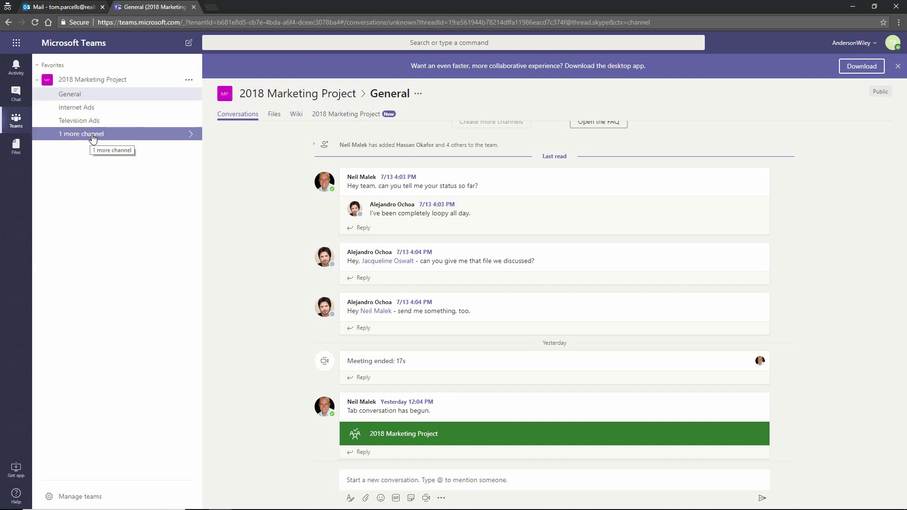
View the Files of the General channel, then of the Internet Ads channel.
click(391, 480)
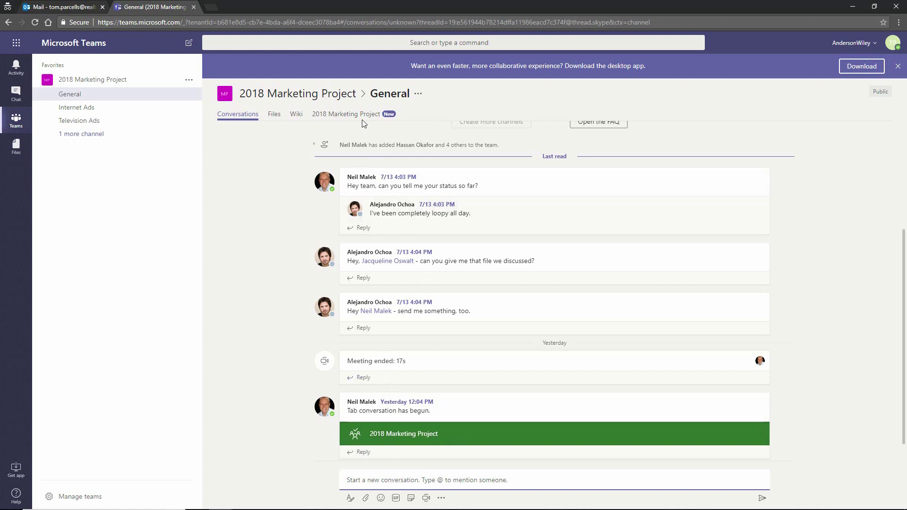
click(274, 115)
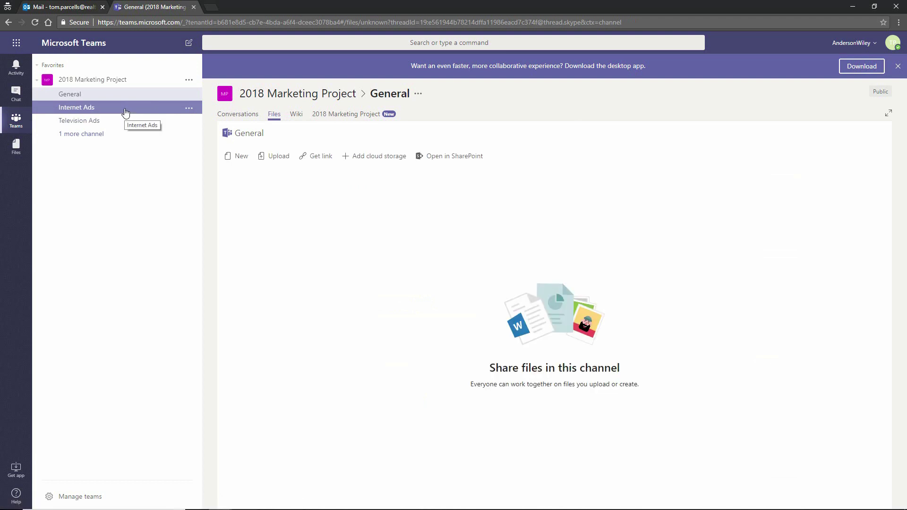
click(125, 112)
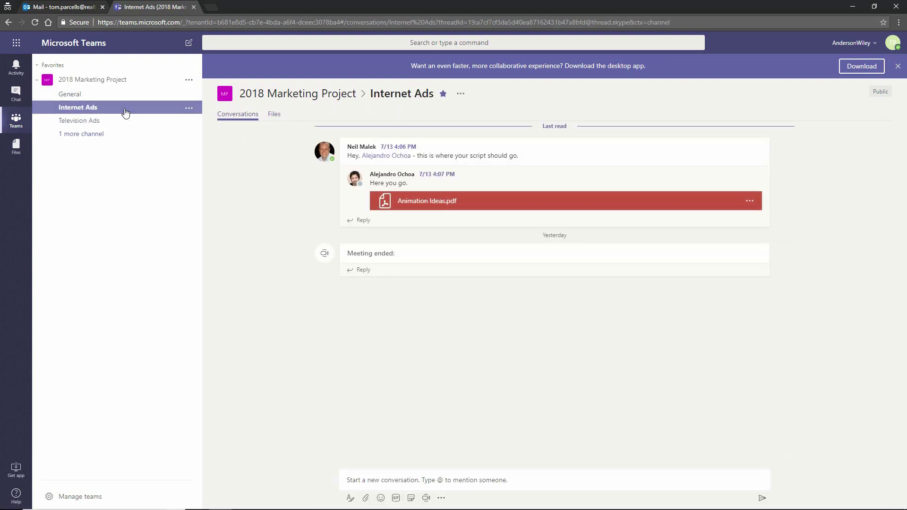
click(274, 115)
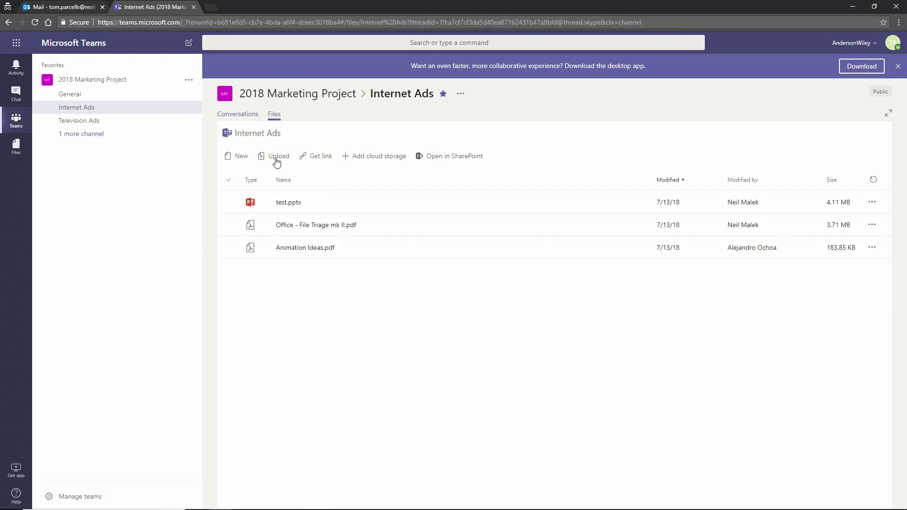
Open and scroll through Animation Ideas.pdf, then return to the Internet Ads conversation.
click(308, 249)
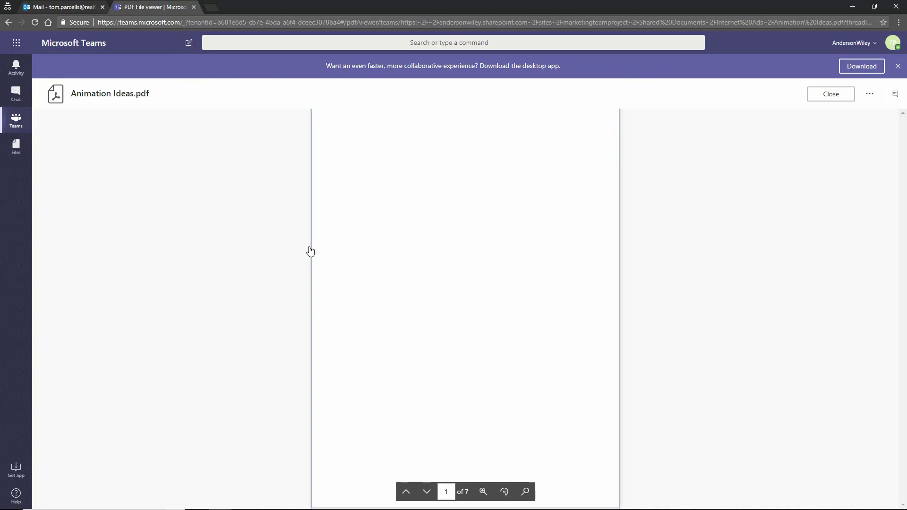
scroll(430, 233, down, 5)
scroll(430, 233, down, 5)
click(13, 122)
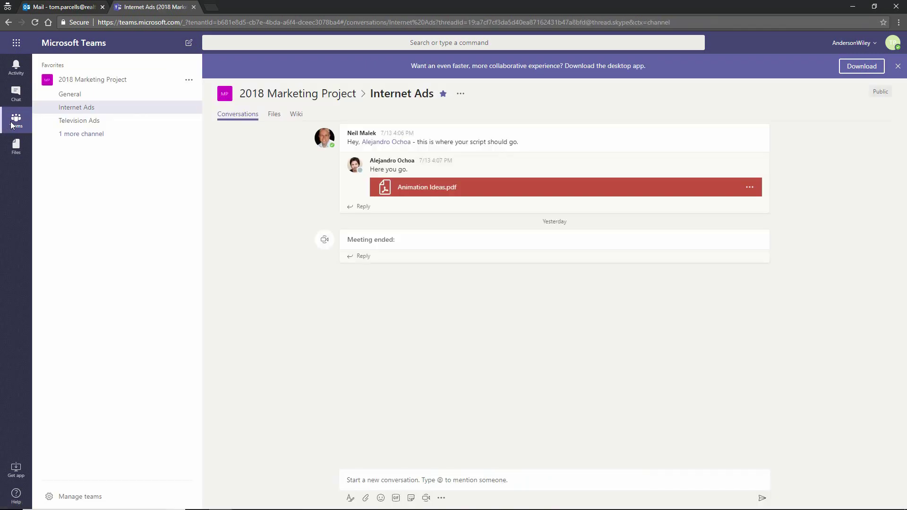